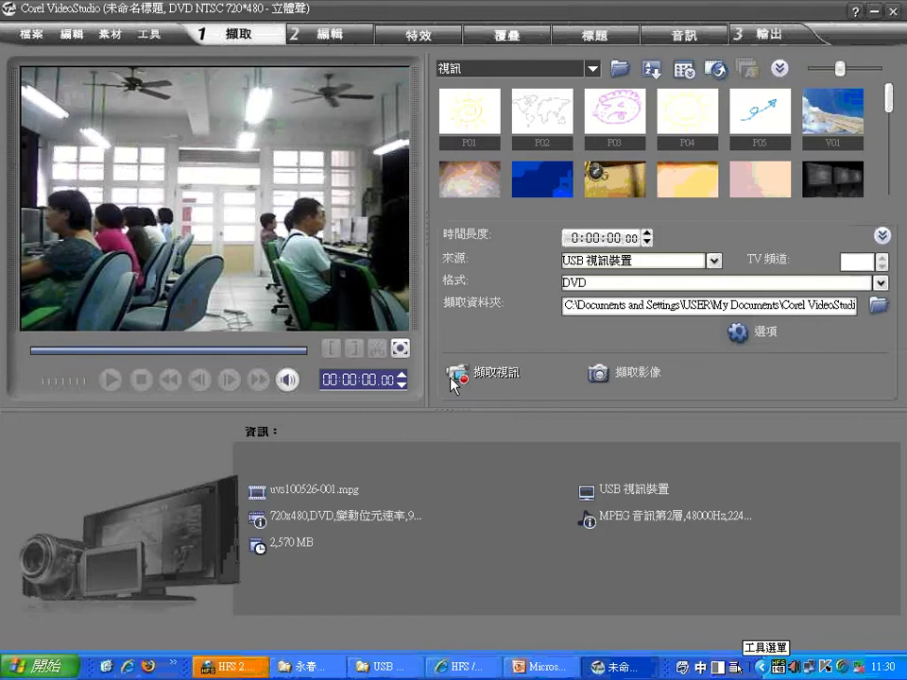
# Step: Capture a video clip about 6 seconds long from the USB video device in DVD format
pyautogui.click(457, 375)
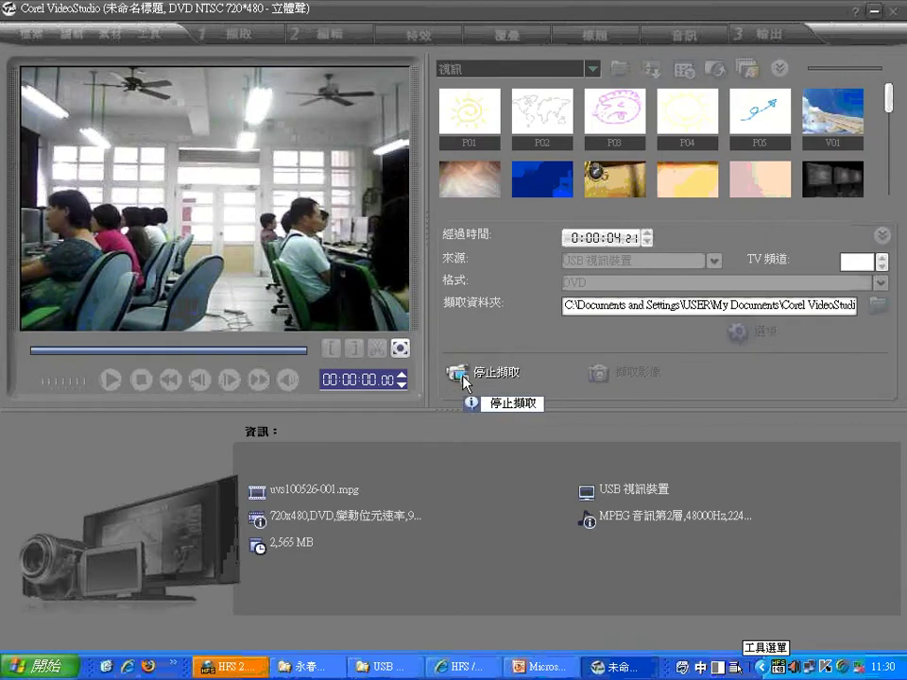
pyautogui.click(463, 380)
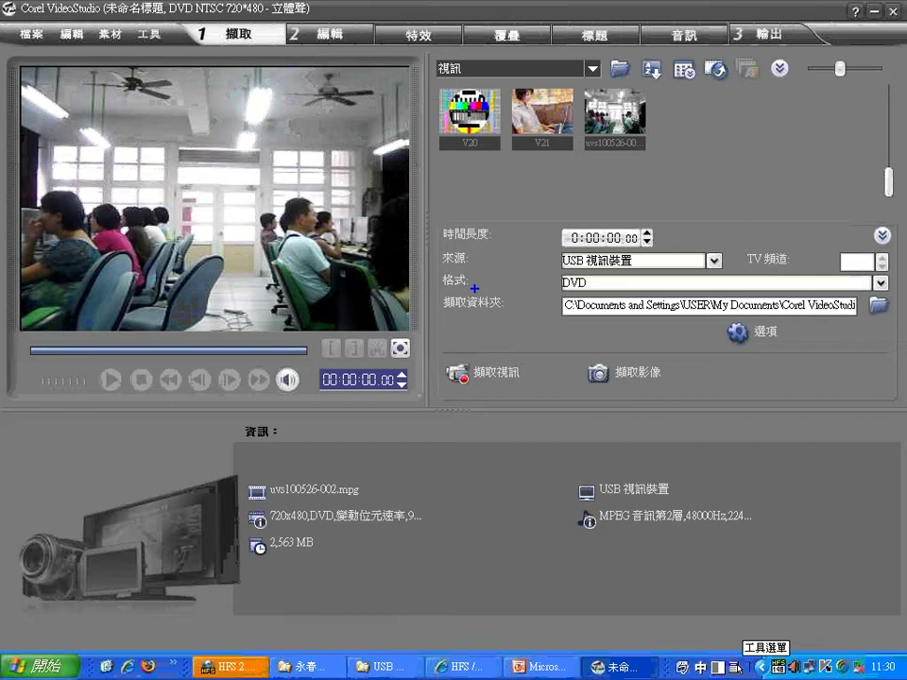
pyautogui.moveTo(452, 46)
pyautogui.mouseDown()
pyautogui.moveTo(416, 79)
pyautogui.moveTo(478, 58)
pyautogui.mouseUp()
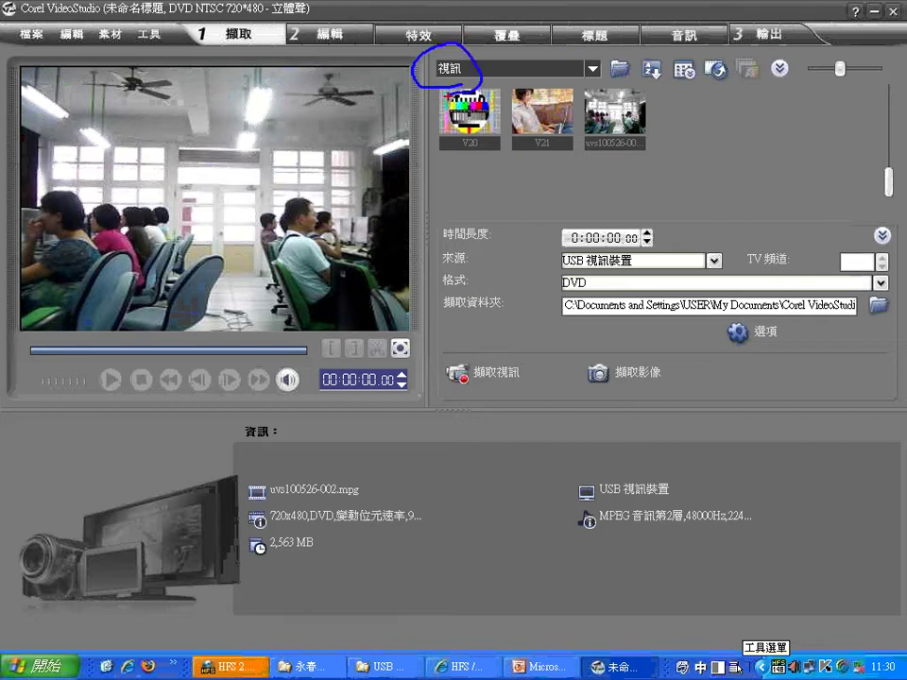
pyautogui.moveTo(797, 271)
pyautogui.mouseDown()
pyautogui.moveTo(736, 271)
pyautogui.moveTo(764, 235)
pyautogui.moveTo(793, 270)
pyautogui.mouseUp()
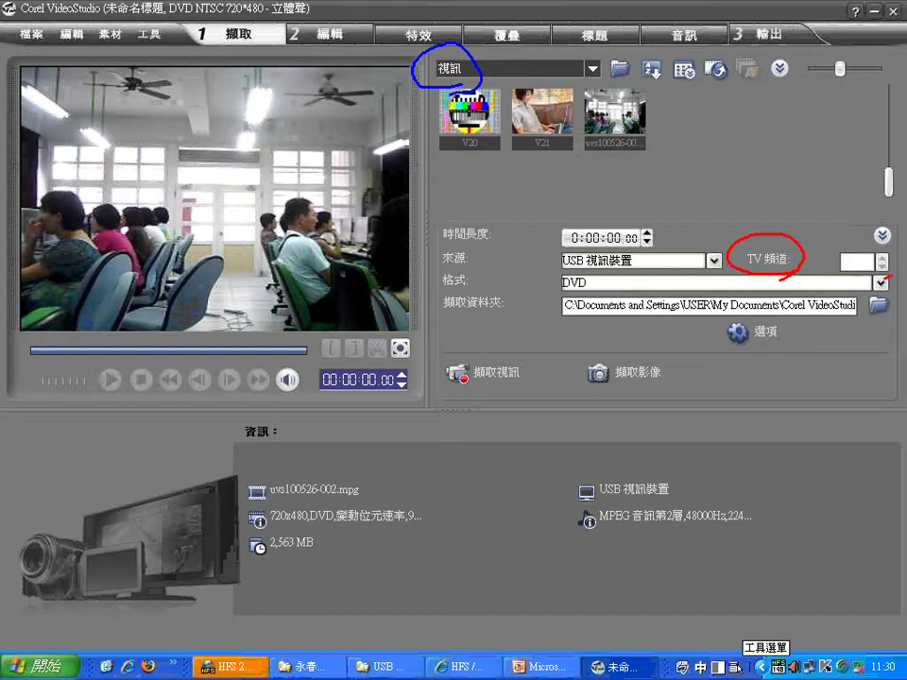
pyautogui.moveTo(883, 238)
pyautogui.mouseDown()
pyautogui.moveTo(842, 269)
pyautogui.moveTo(893, 277)
pyautogui.mouseUp()
pyautogui.hotkey('ctrl', 'z')
pyautogui.hotkey('ctrl', 'z')
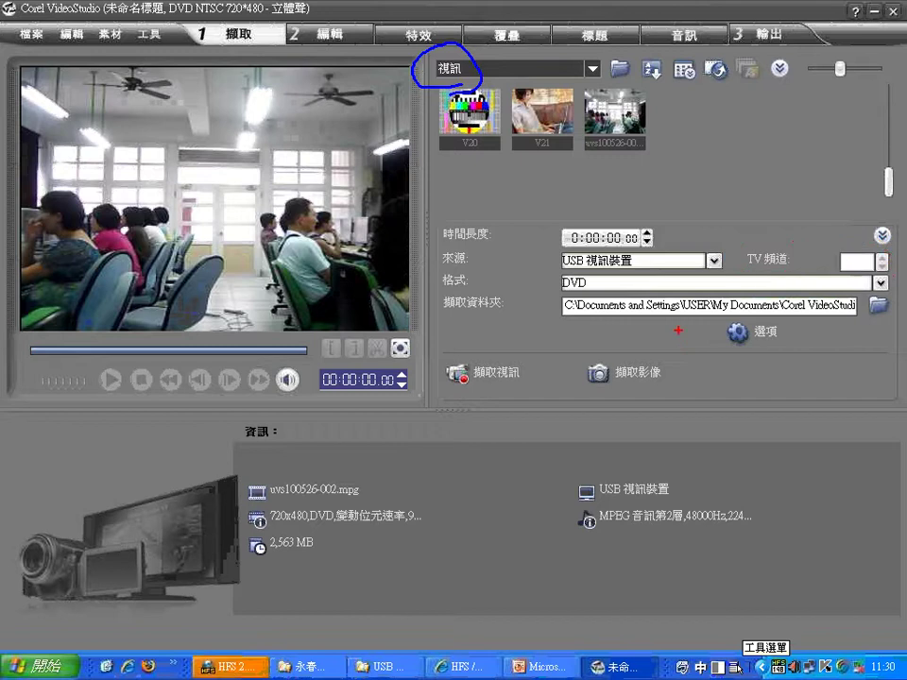
pyautogui.hotkey('ctrl', 'z')
pyautogui.press('Escape')
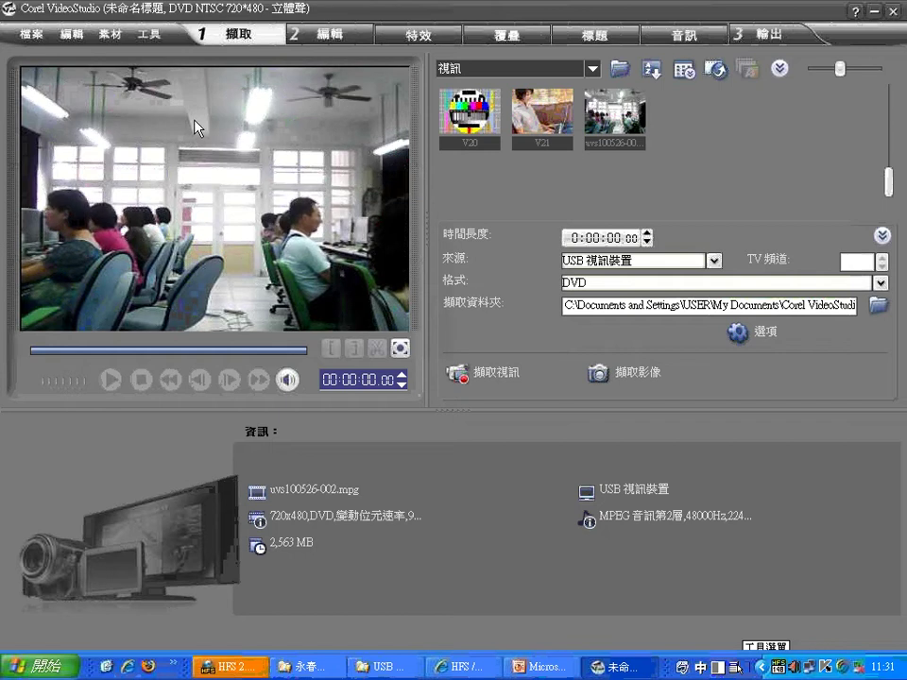
pyautogui.hotkey('ctrl', '2')
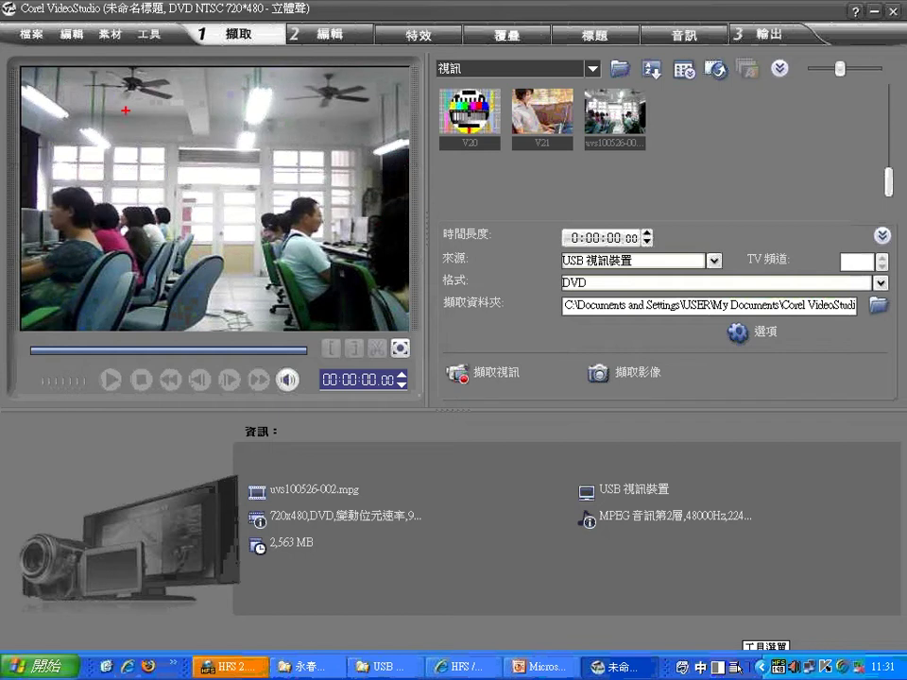
pyautogui.moveTo(402, 313)
pyautogui.mouseDown()
pyautogui.moveTo(443, 305)
pyautogui.moveTo(442, 316)
pyautogui.moveTo(903, 315)
pyautogui.moveTo(853, 268)
pyautogui.moveTo(662, 248)
pyautogui.moveTo(578, 302)
pyautogui.moveTo(580, 281)
pyautogui.moveTo(572, 319)
pyautogui.mouseUp()
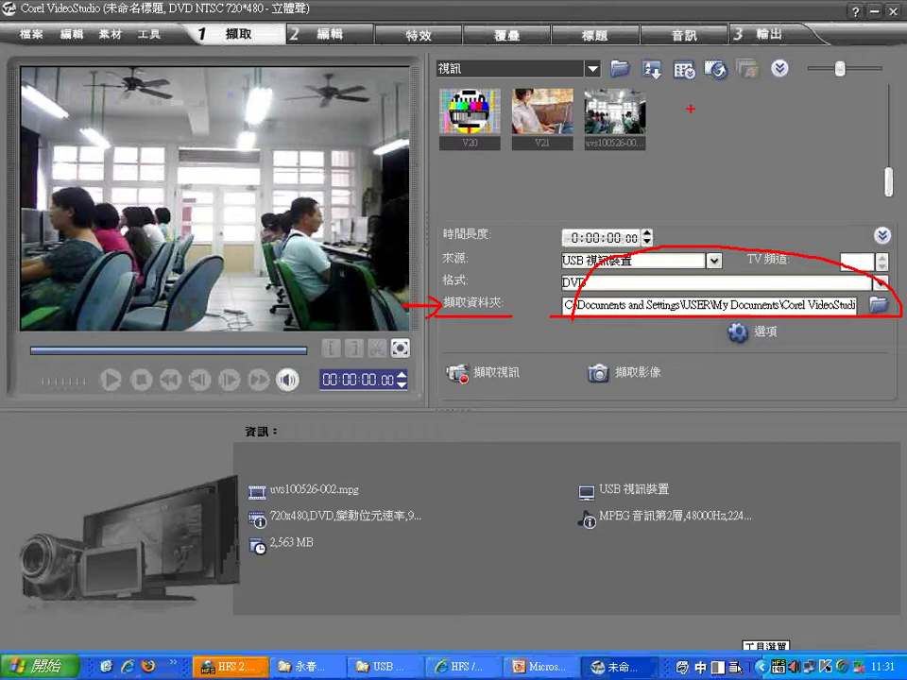
pyautogui.moveTo(693, 101)
pyautogui.mouseDown()
pyautogui.moveTo(682, 131)
pyautogui.moveTo(716, 144)
pyautogui.moveTo(725, 107)
pyautogui.moveTo(748, 161)
pyautogui.mouseUp()
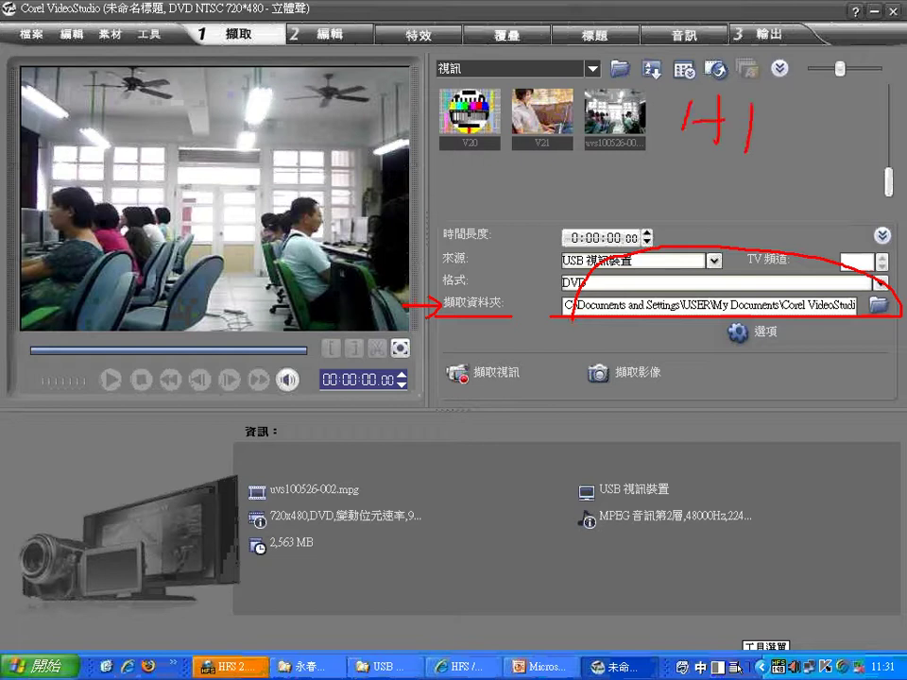
pyautogui.moveTo(747, 113); pyautogui.dragTo(751, 162)
pyautogui.moveTo(673, 145); pyautogui.dragTo(795, 182)
pyautogui.moveTo(698, 171); pyautogui.dragTo(676, 210)
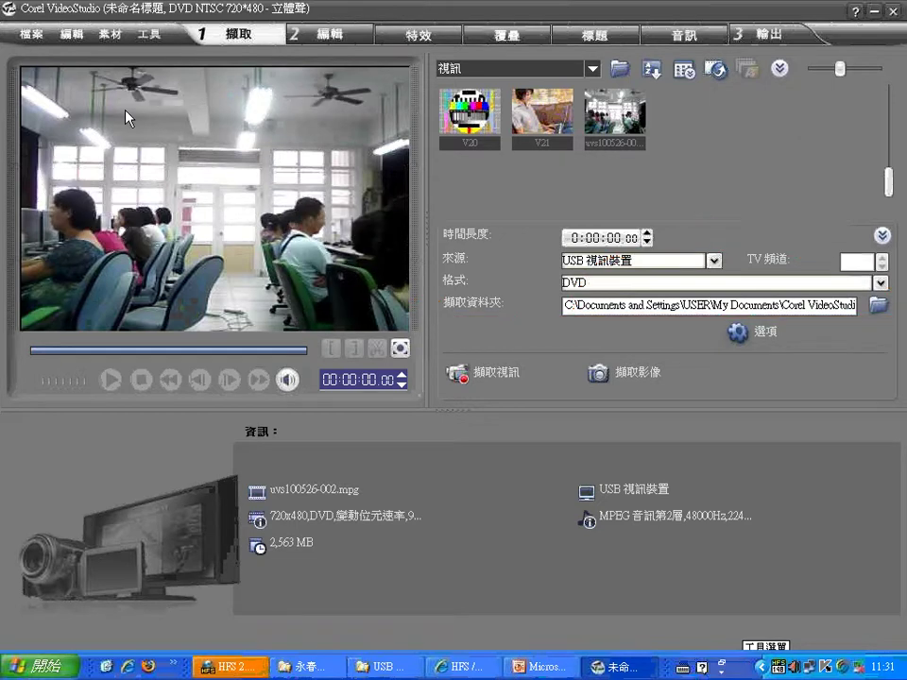
# Step: Open the preferences and examine the general settings for undo levels, working folder and project auto-save interval
pyautogui.click(32, 34)
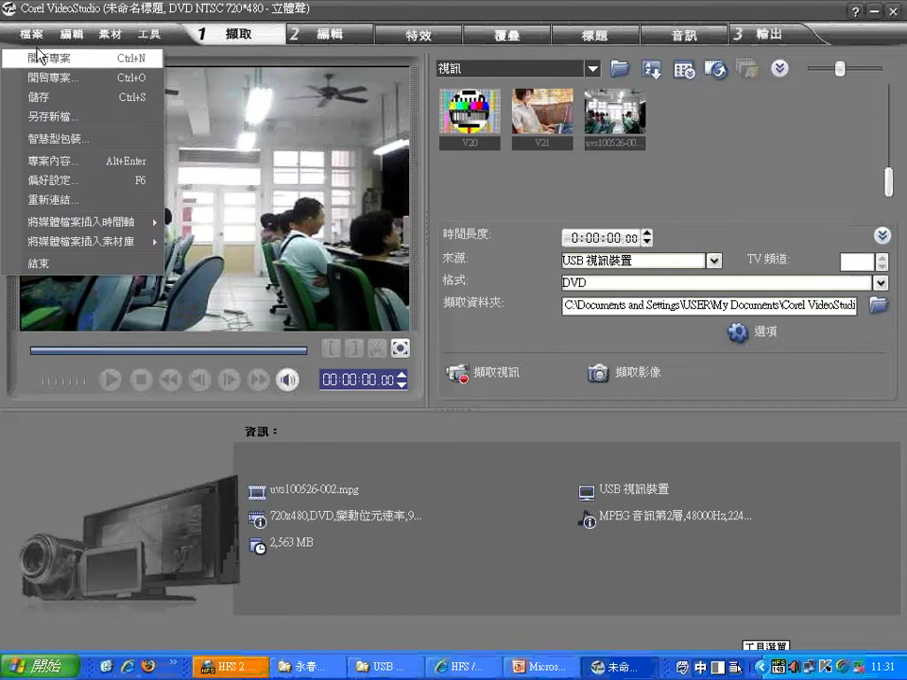
pyautogui.click(72, 180)
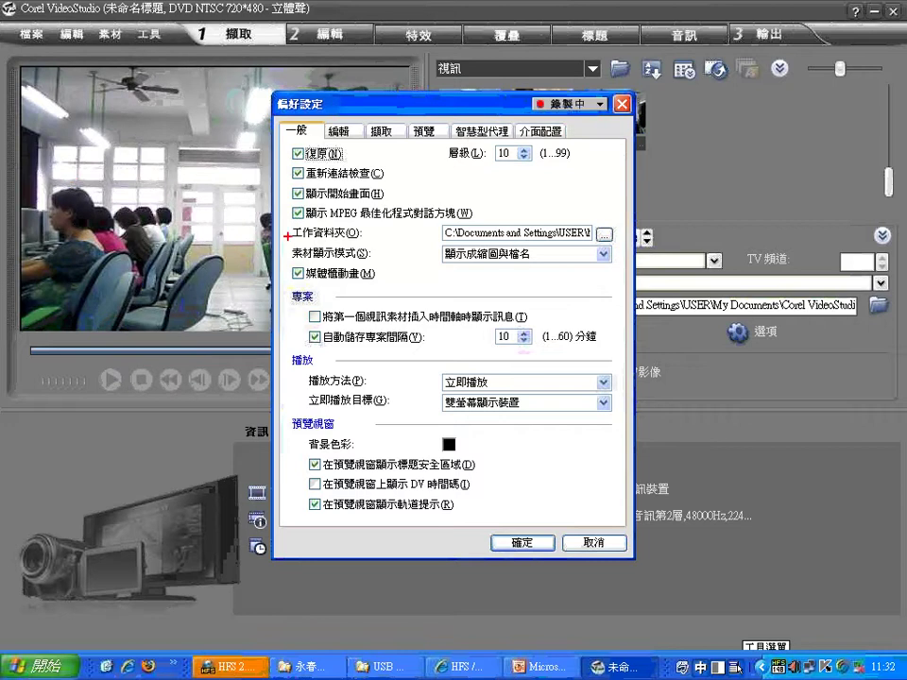
pyautogui.moveTo(284, 217)
pyautogui.mouseDown()
pyautogui.moveTo(448, 253)
pyautogui.moveTo(618, 243)
pyautogui.mouseUp()
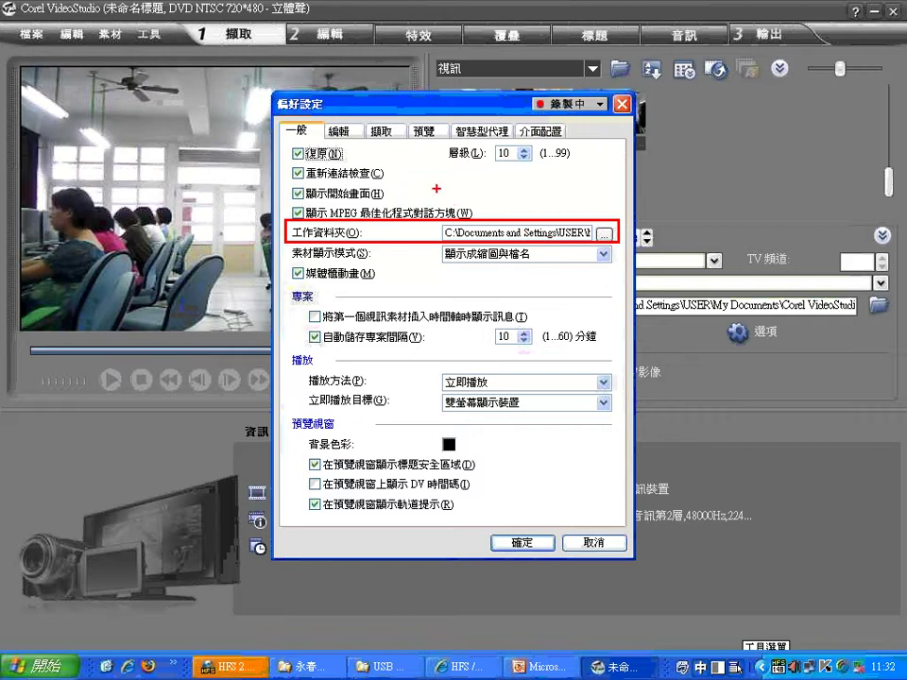
pyautogui.moveTo(492, 199)
pyautogui.mouseDown()
pyautogui.moveTo(499, 207)
pyautogui.moveTo(536, 189)
pyautogui.mouseUp()
pyautogui.moveTo(286, 161)
pyautogui.mouseDown()
pyautogui.moveTo(556, 162)
pyautogui.moveTo(575, 149)
pyautogui.moveTo(546, 130)
pyautogui.moveTo(503, 124)
pyautogui.moveTo(420, 141)
pyautogui.mouseUp()
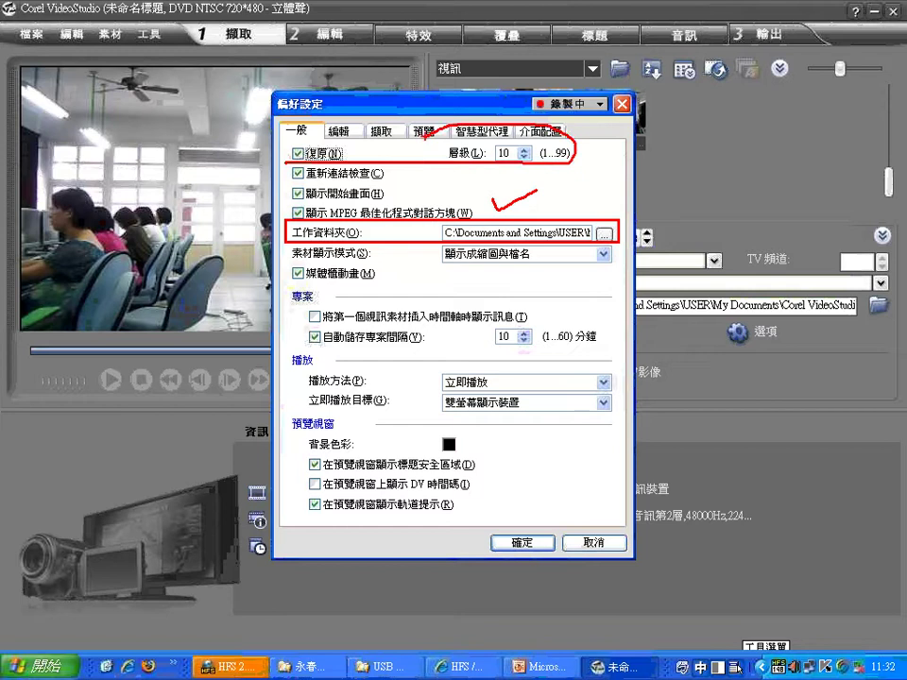
pyautogui.moveTo(560, 151); pyautogui.dragTo(558, 166)
pyautogui.moveTo(631, 147)
pyautogui.mouseDown()
pyautogui.moveTo(575, 168)
pyautogui.moveTo(593, 173)
pyautogui.mouseUp()
pyautogui.moveTo(296, 348)
pyautogui.mouseDown()
pyautogui.moveTo(453, 341)
pyautogui.moveTo(571, 349)
pyautogui.moveTo(598, 333)
pyautogui.moveTo(309, 315)
pyautogui.moveTo(288, 350)
pyautogui.mouseUp()
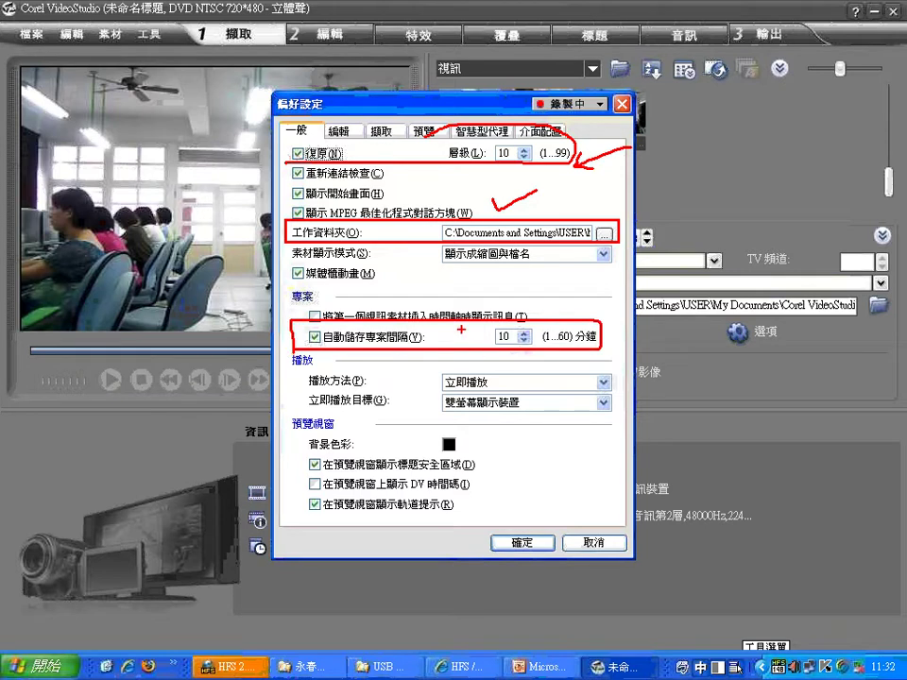
pyautogui.moveTo(461, 330); pyautogui.dragTo(488, 327)
pyautogui.press('Escape')
# Step: Examine the capture preferences and the preview file folders, and close the preferences without applying changes
pyautogui.click(383, 132)
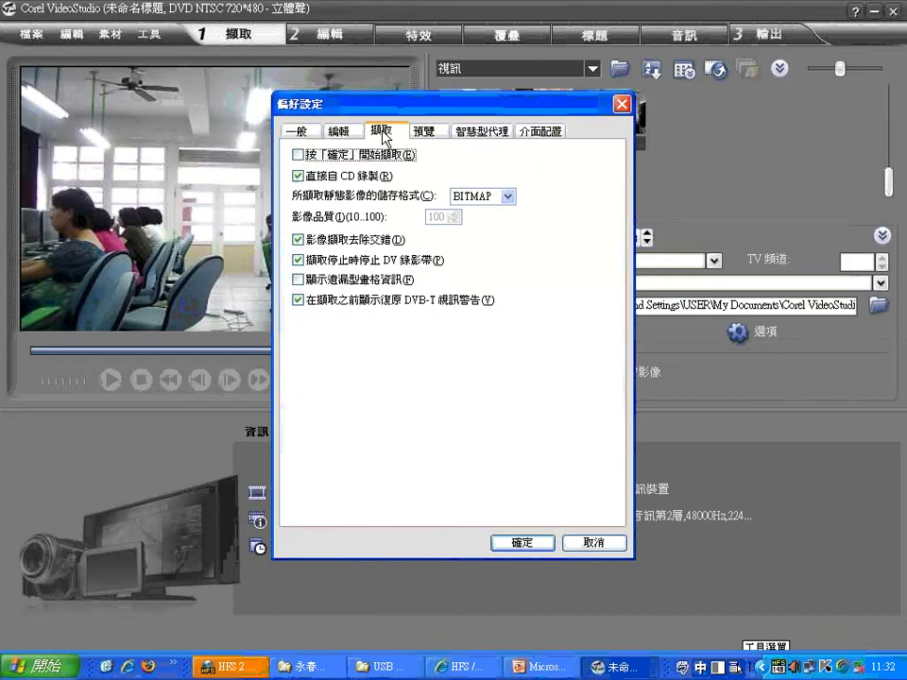
pyautogui.click(416, 135)
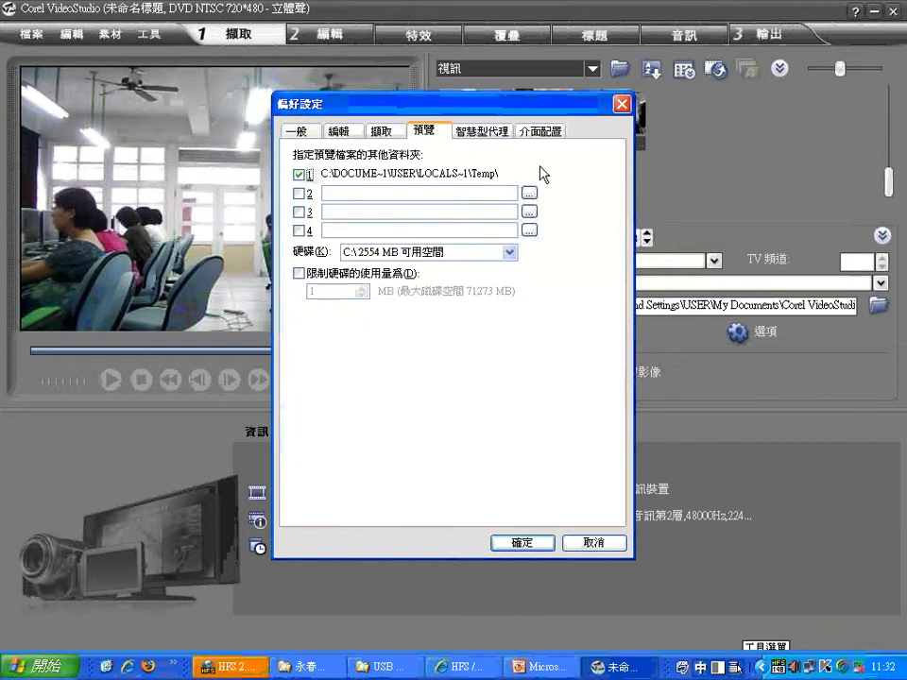
pyautogui.hotkey('ctrl', 'shift', 'd')
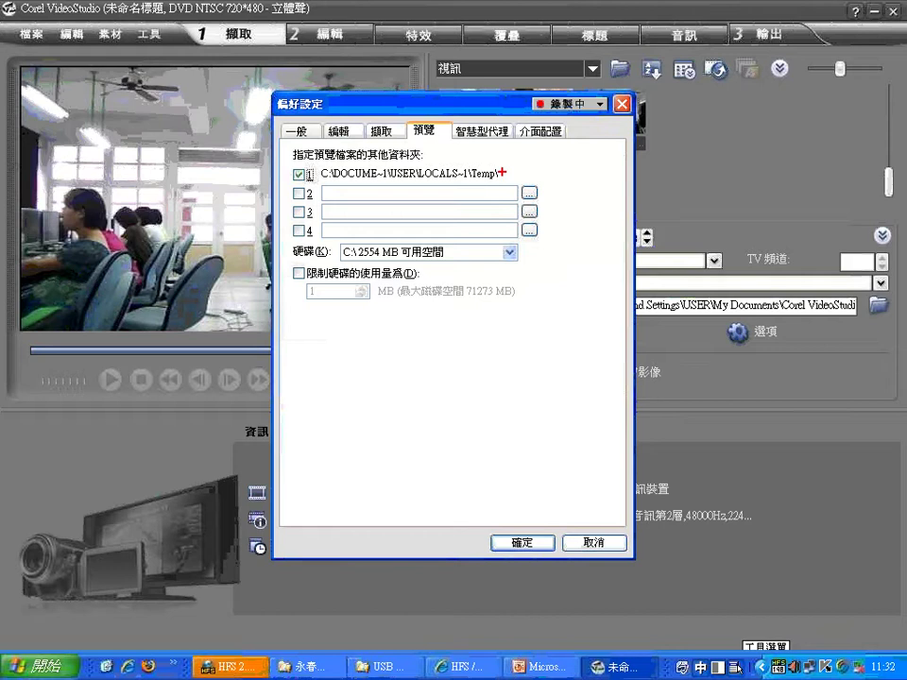
pyautogui.moveTo(165, 143)
pyautogui.mouseDown()
pyautogui.moveTo(37, 284)
pyautogui.moveTo(83, 342)
pyautogui.moveTo(82, 411)
pyautogui.mouseUp()
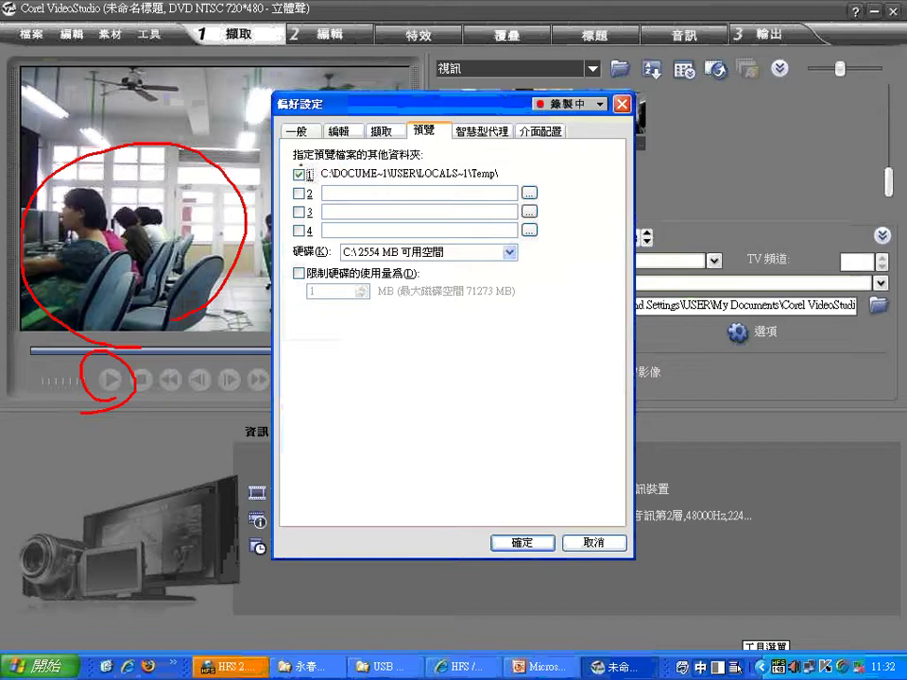
pyautogui.moveTo(300, 154)
pyautogui.mouseDown()
pyautogui.moveTo(440, 146)
pyautogui.moveTo(534, 162)
pyautogui.moveTo(478, 186)
pyautogui.moveTo(327, 192)
pyautogui.moveTo(316, 154)
pyautogui.mouseUp()
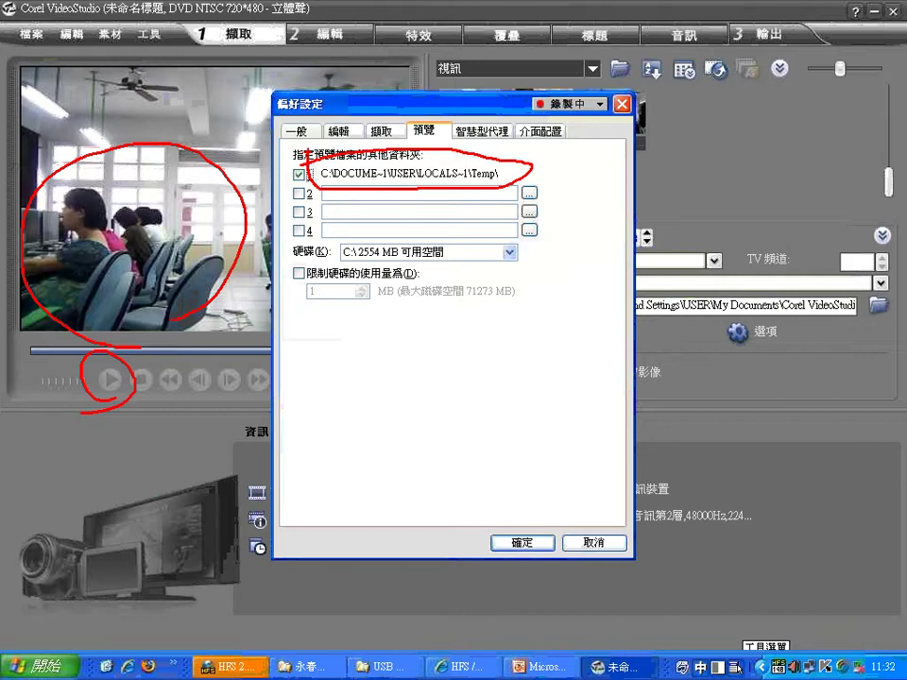
pyautogui.moveTo(588, 154); pyautogui.dragTo(546, 175)
pyautogui.moveTo(558, 160); pyautogui.dragTo(570, 177)
pyautogui.press('Escape')
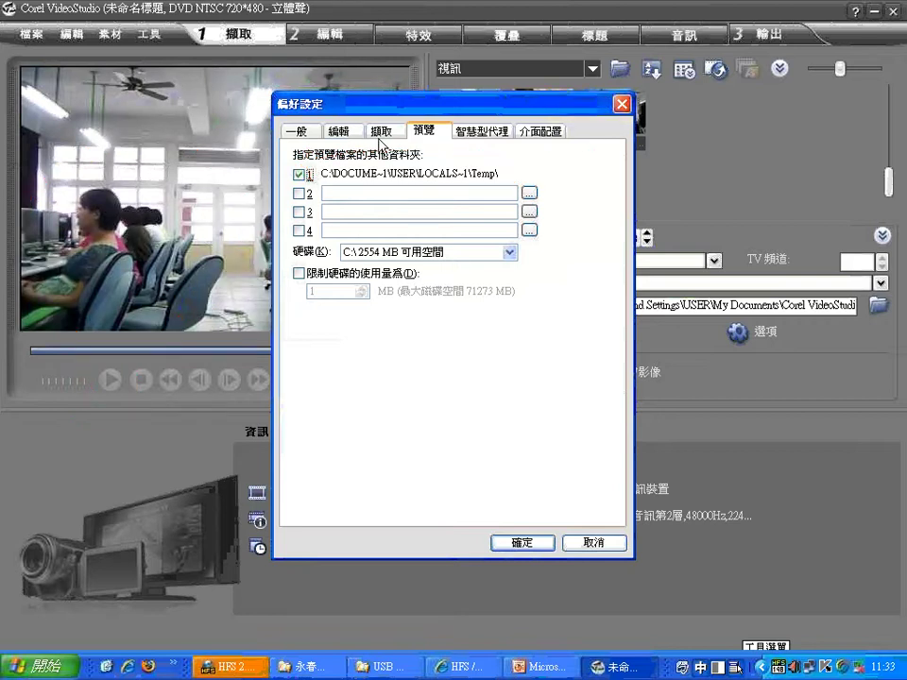
pyautogui.click(593, 543)
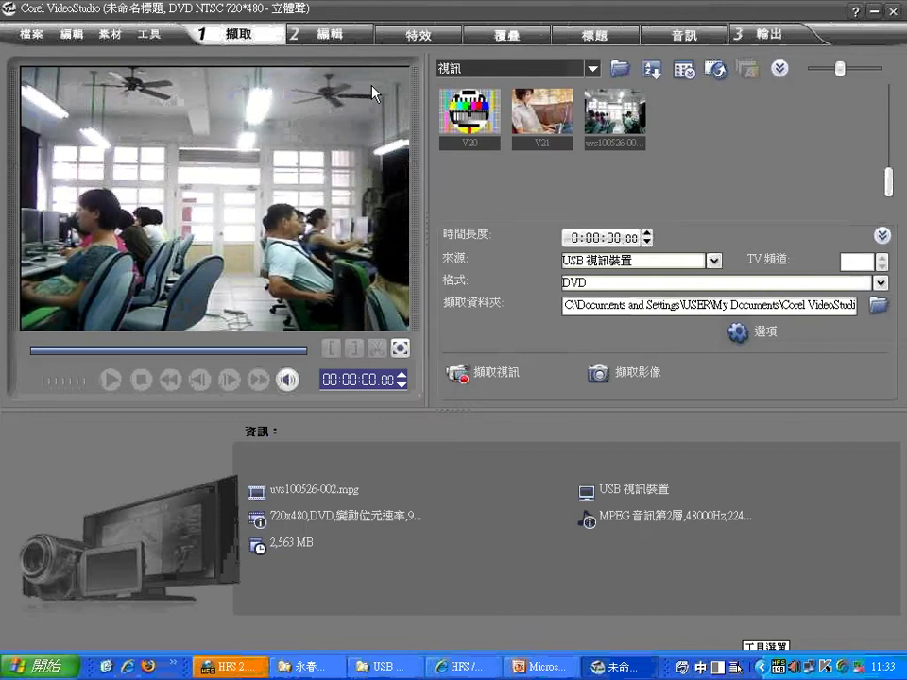
# Step: Switch to the editing stage and open the library manager with 專案視訊 as the library category
pyautogui.click(355, 43)
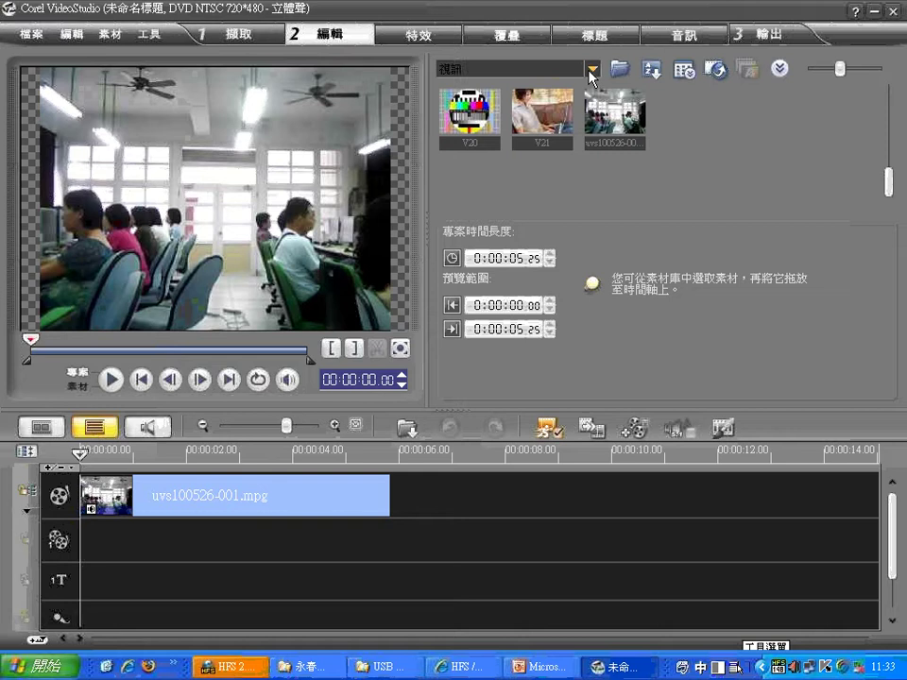
pyautogui.click(591, 71)
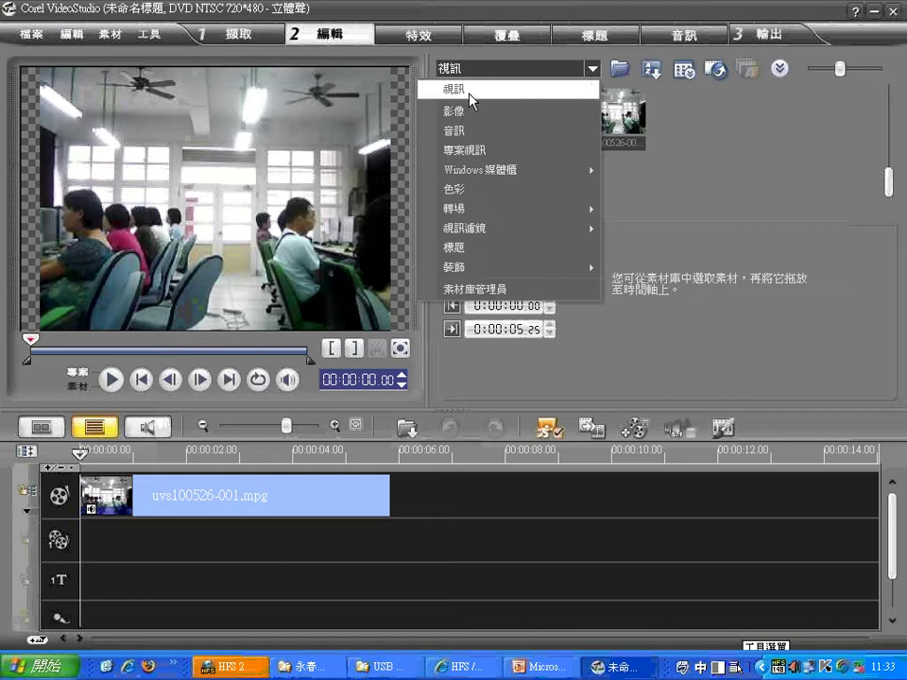
pyautogui.click(478, 149)
pyautogui.click(593, 69)
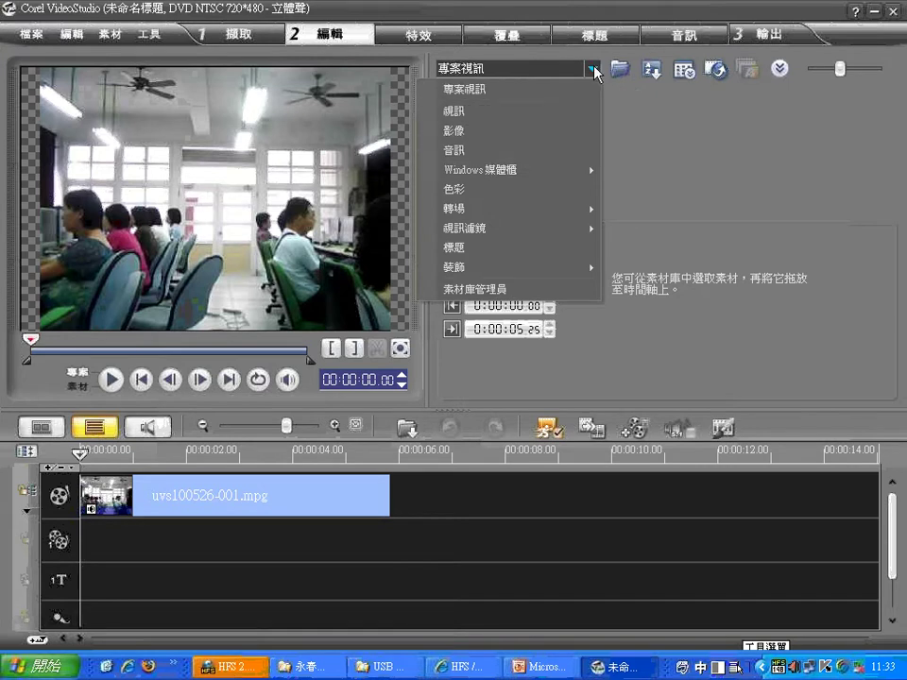
pyautogui.moveTo(552, 237)
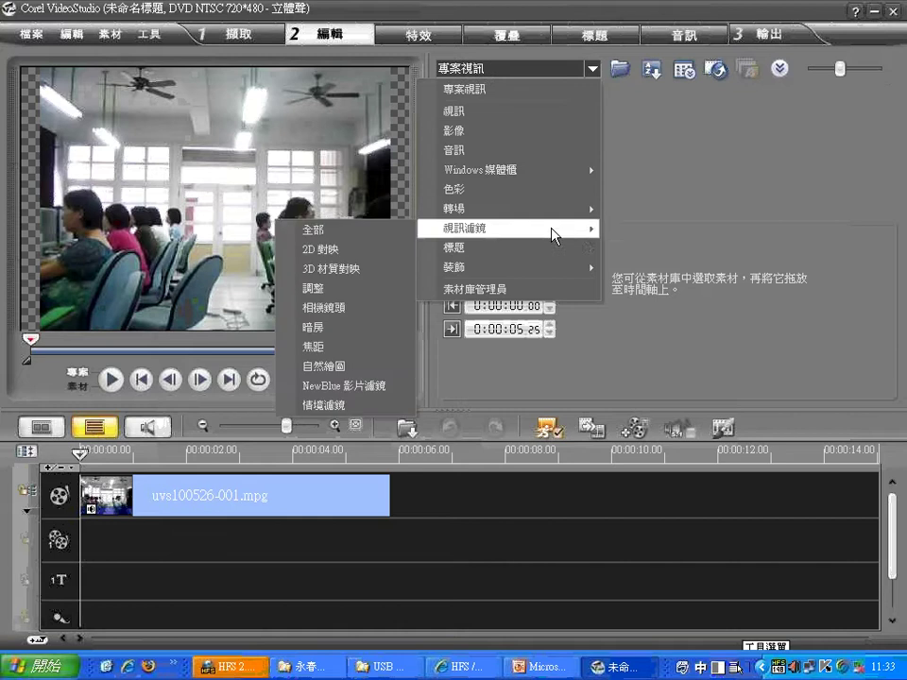
pyautogui.click(516, 291)
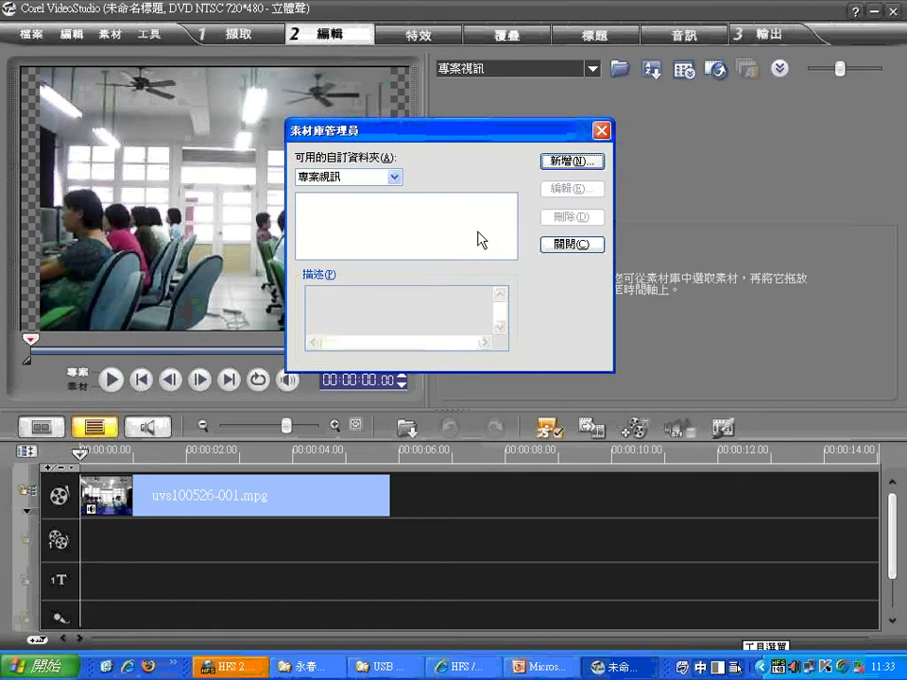
pyautogui.click(395, 177)
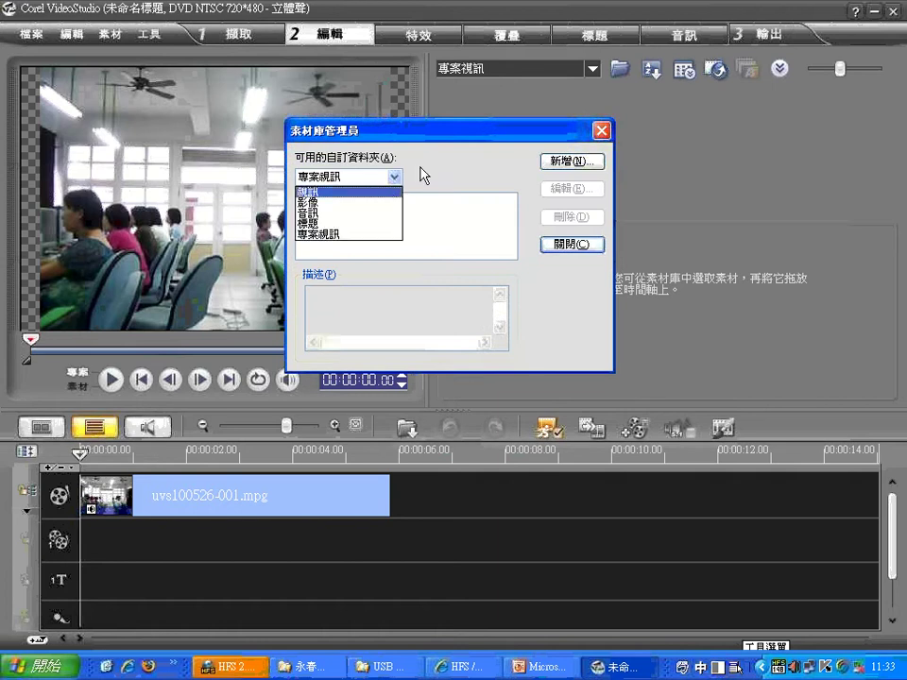
pyautogui.click(422, 167)
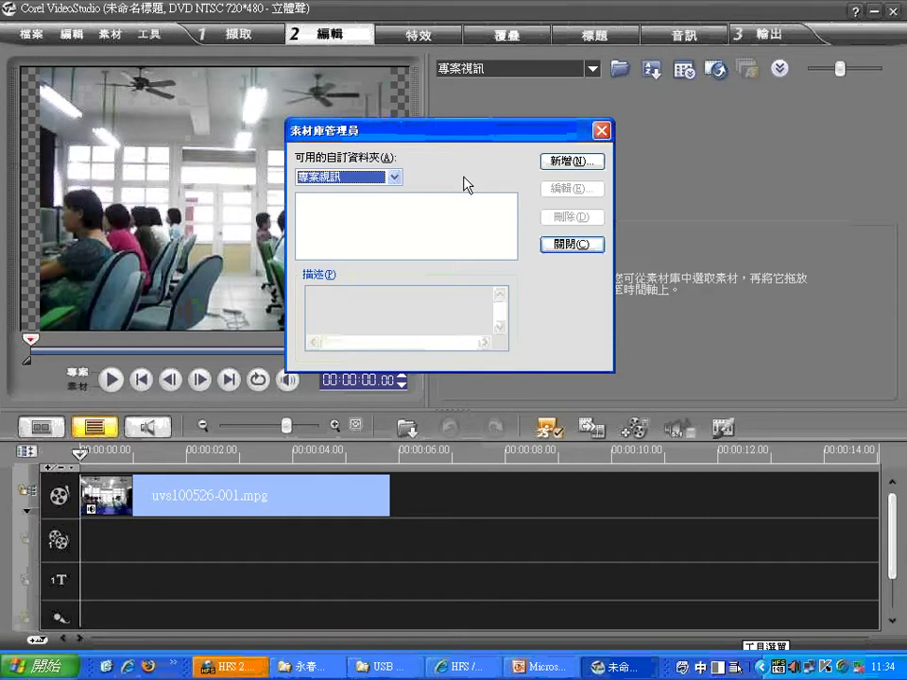
pyautogui.click(396, 176)
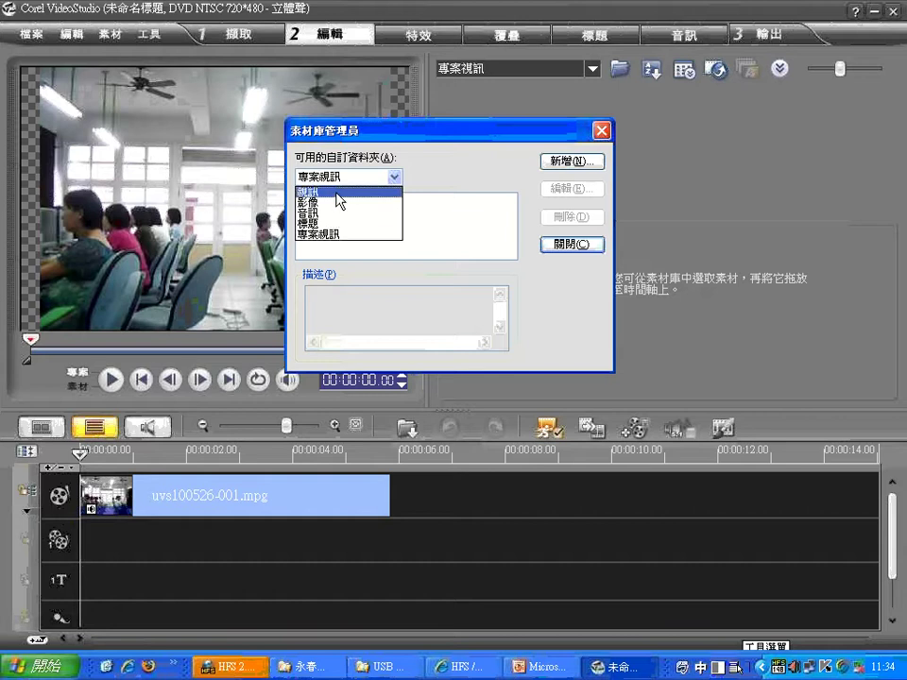
pyautogui.click(432, 159)
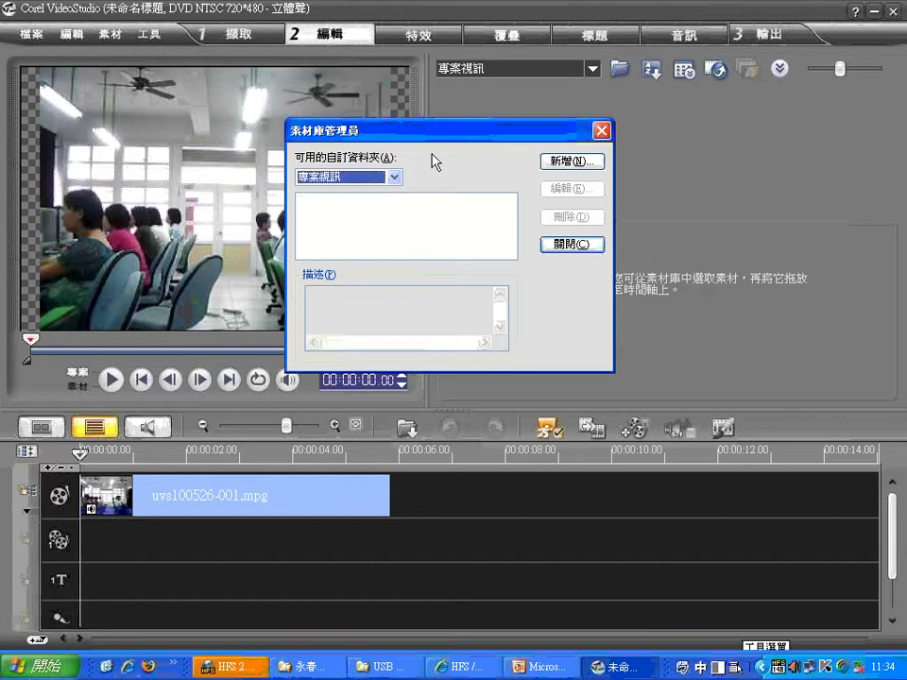
# Step: Create a custom library folder named 四育國中視訊 under 專案視訊
pyautogui.click(559, 165)
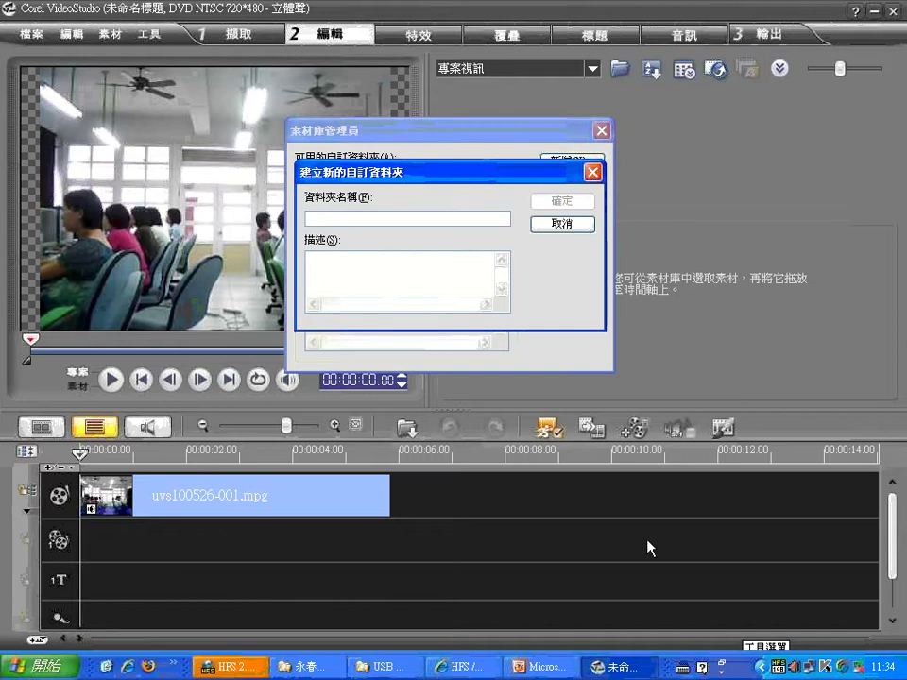
pyautogui.click(681, 666)
pyautogui.click(699, 646)
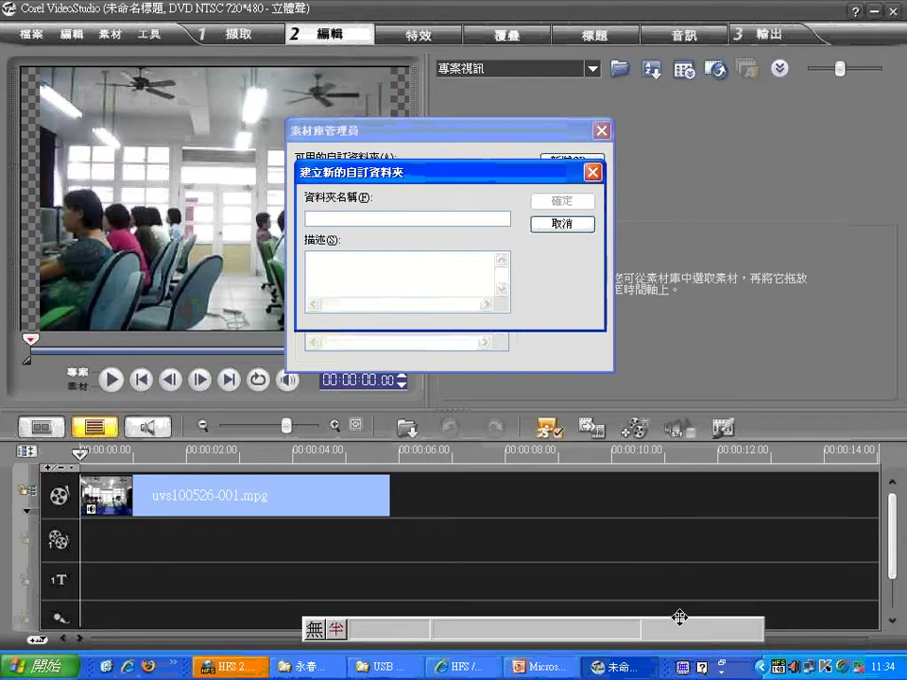
pyautogui.write('四育')
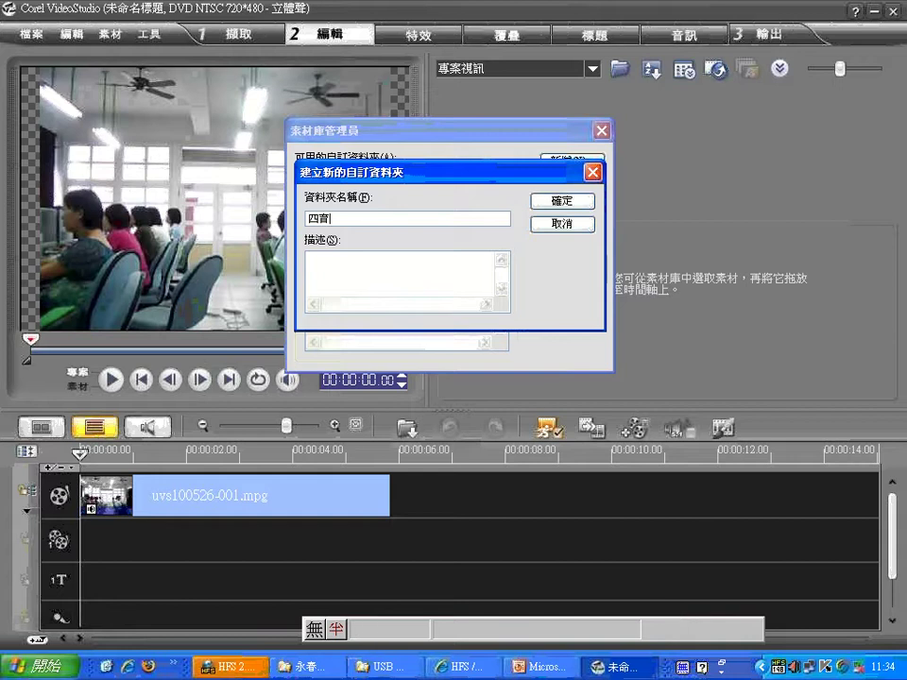
pyautogui.write('國中視訊')
pyautogui.click(570, 201)
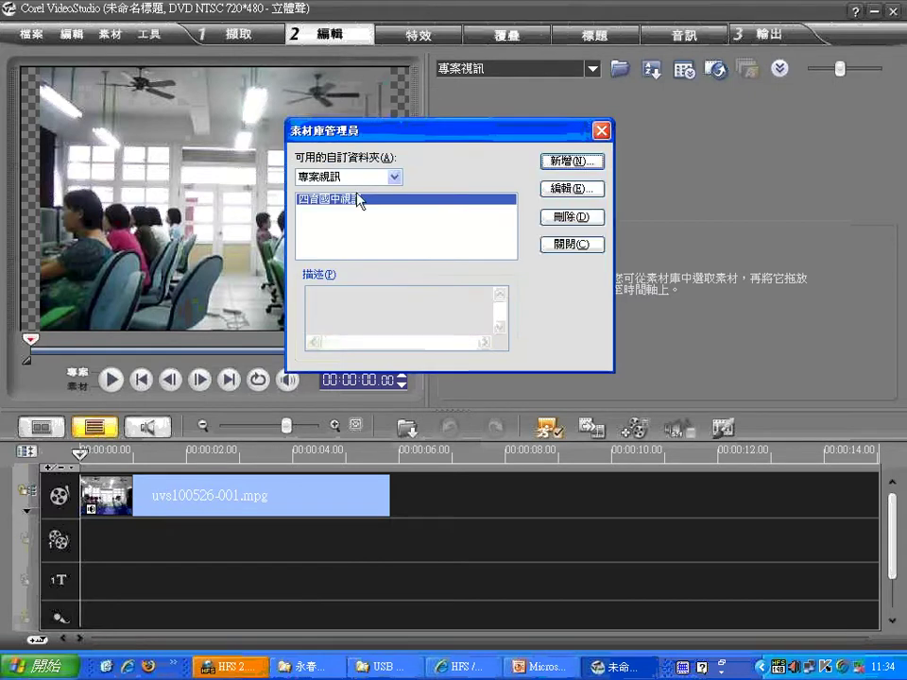
# Step: Close the library manager and display the custom folder 專案視訊--四育國中視訊 in the library
pyautogui.click(576, 241)
pyautogui.click(592, 68)
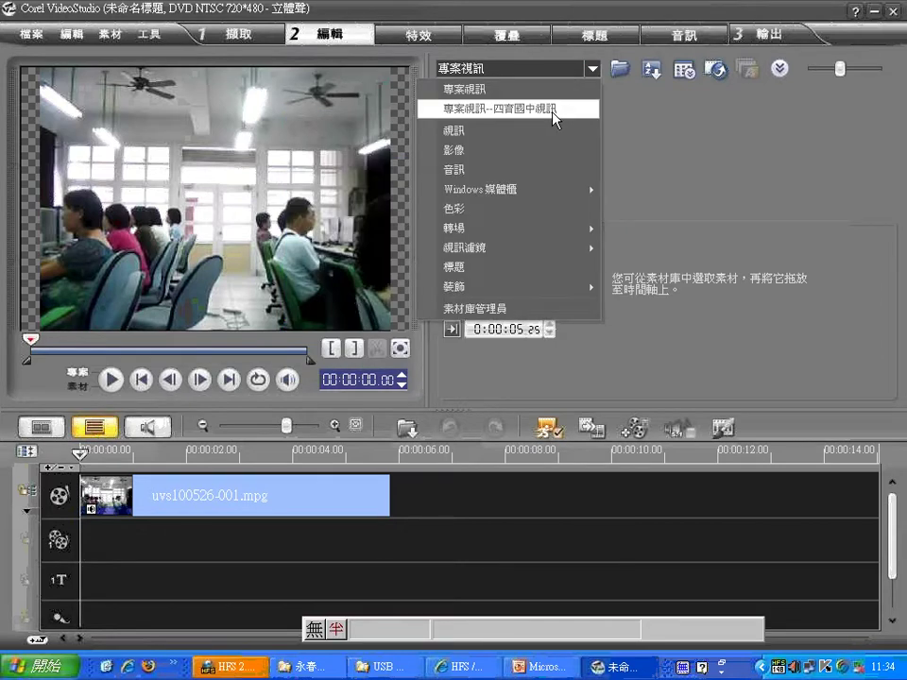
pyautogui.click(555, 110)
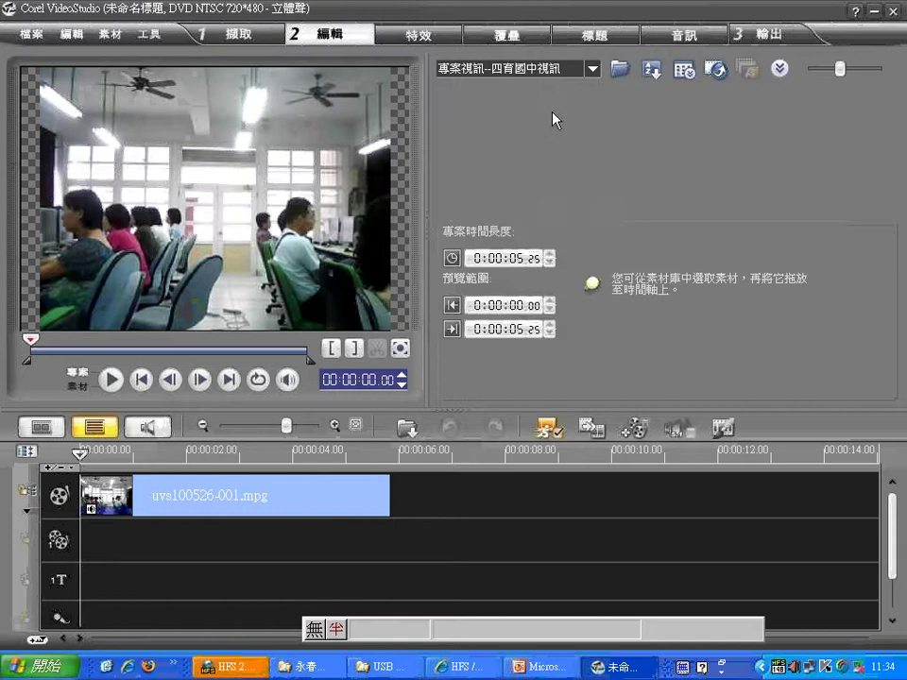
# Step: Switch the library to the 影像 category, look through its images and check the custom folders under VSP 專案
pyautogui.click(543, 70)
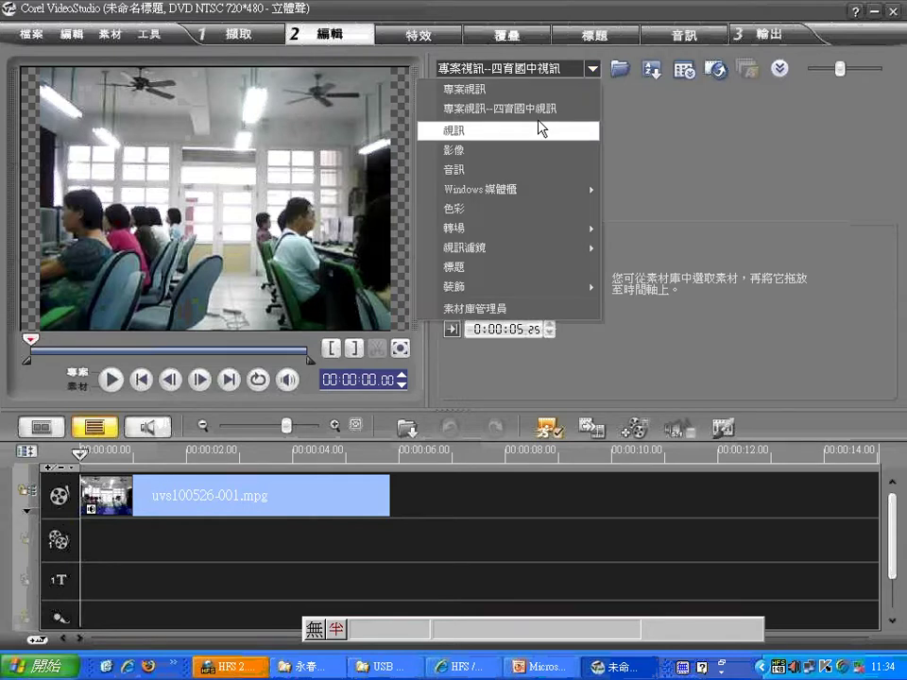
pyautogui.click(540, 149)
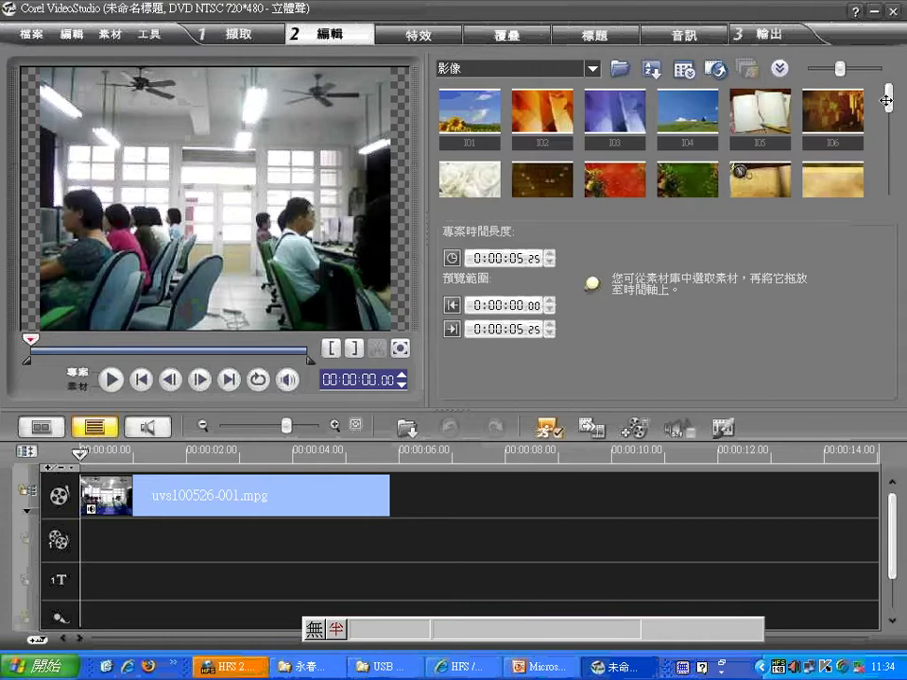
pyautogui.moveTo(887, 101); pyautogui.dragTo(887, 186)
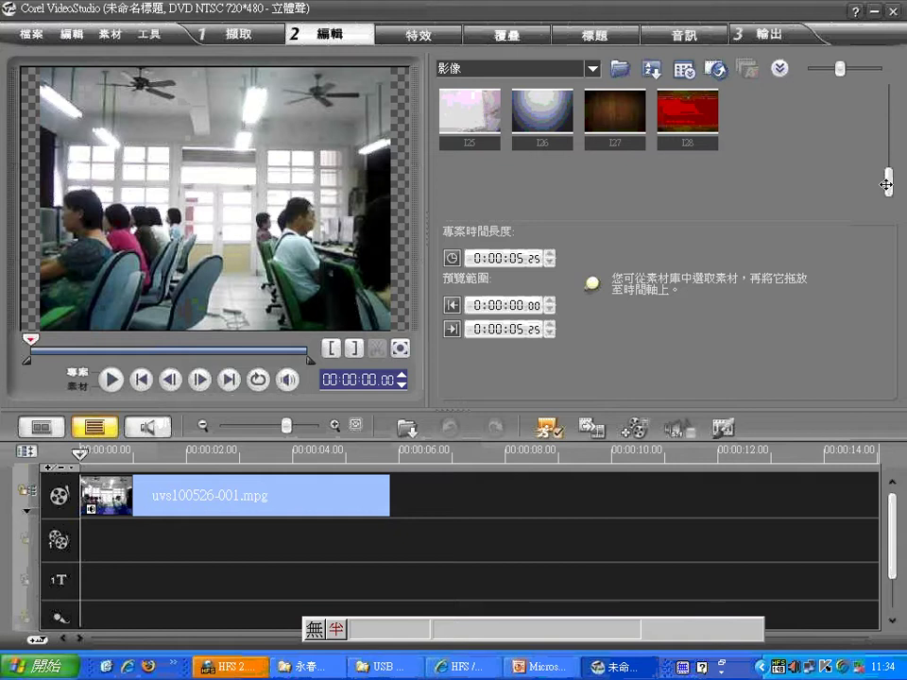
pyautogui.moveTo(887, 183); pyautogui.dragTo(887, 94)
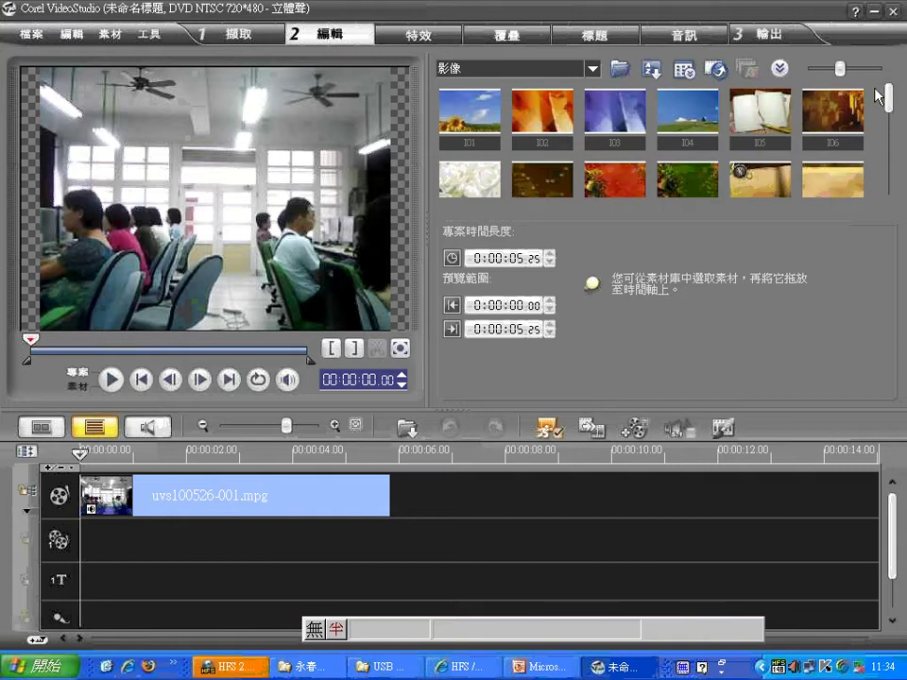
pyautogui.click(593, 69)
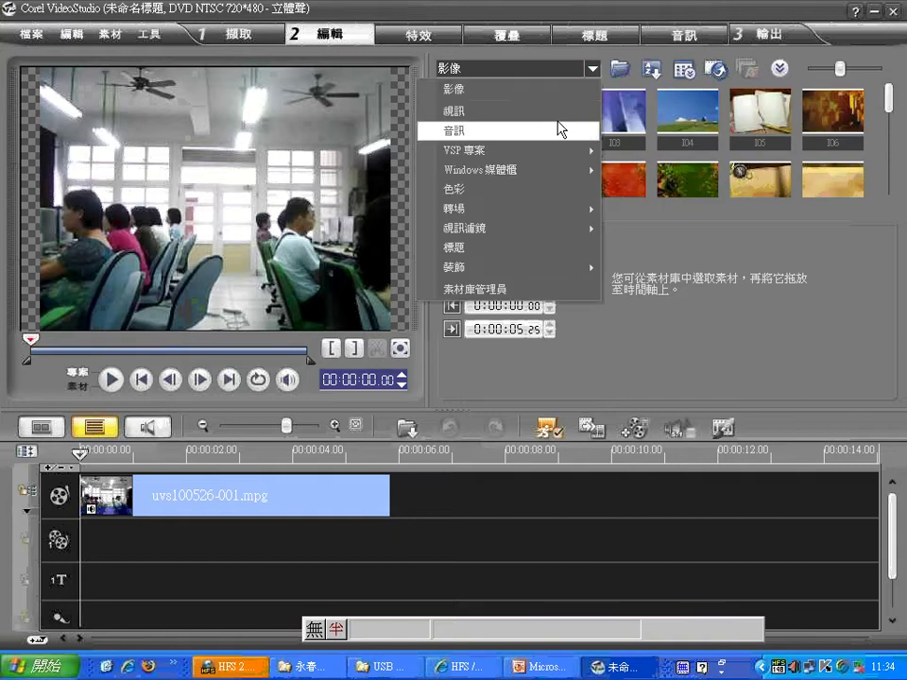
pyautogui.moveTo(555, 156)
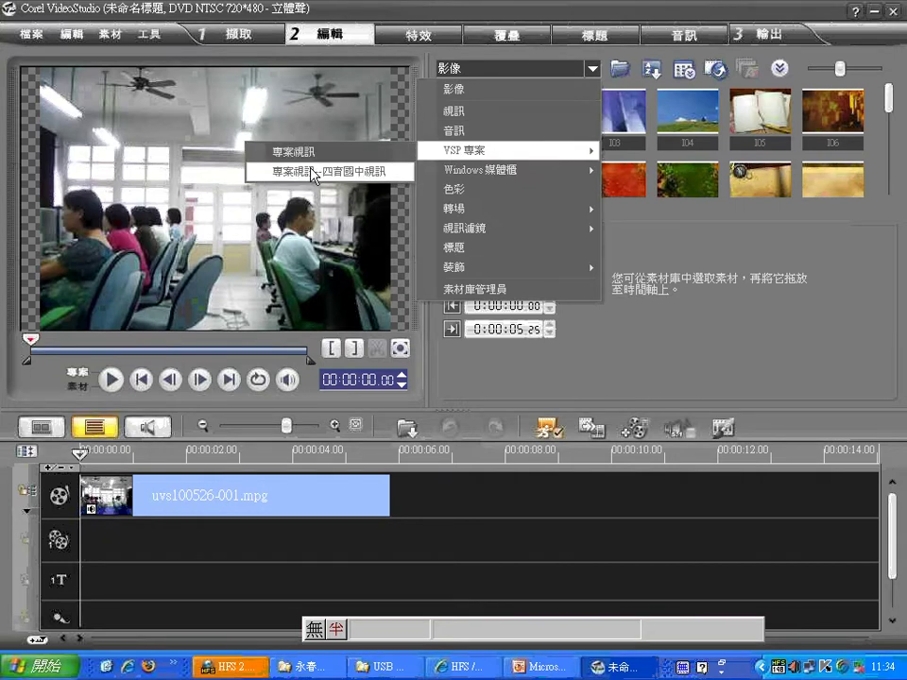
pyautogui.click(572, 90)
# Step: Create a custom library folder named 我的影像 under 影像 and display it in the library
pyautogui.click(592, 68)
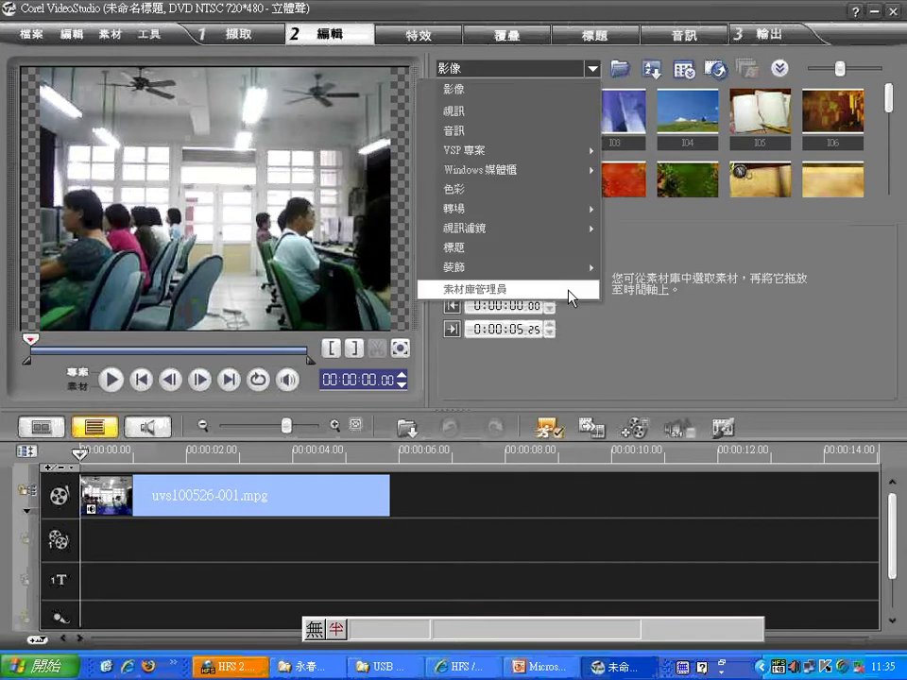
pyautogui.click(572, 291)
pyautogui.click(561, 243)
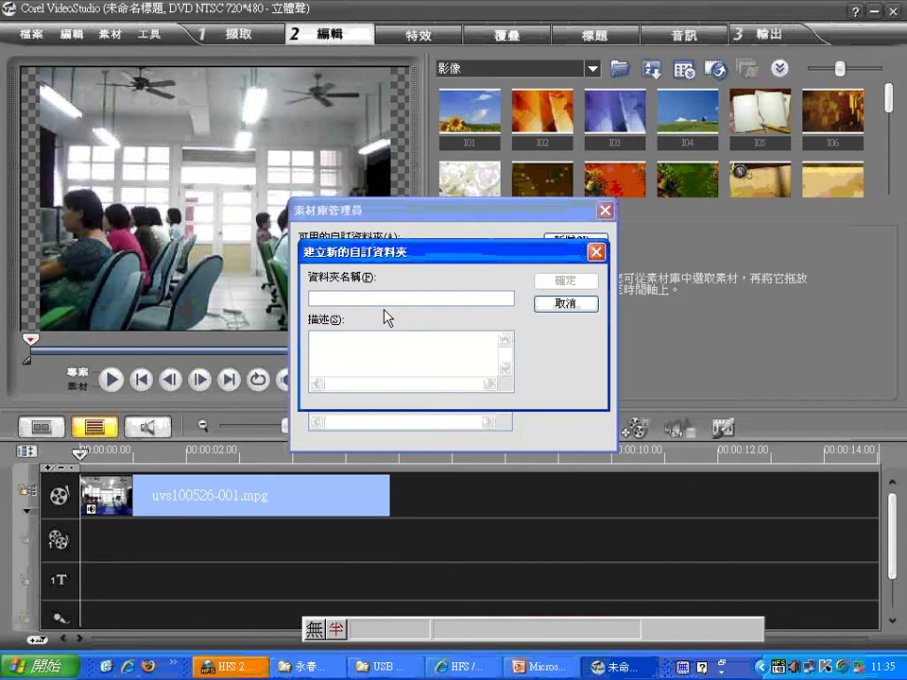
pyautogui.write('我')
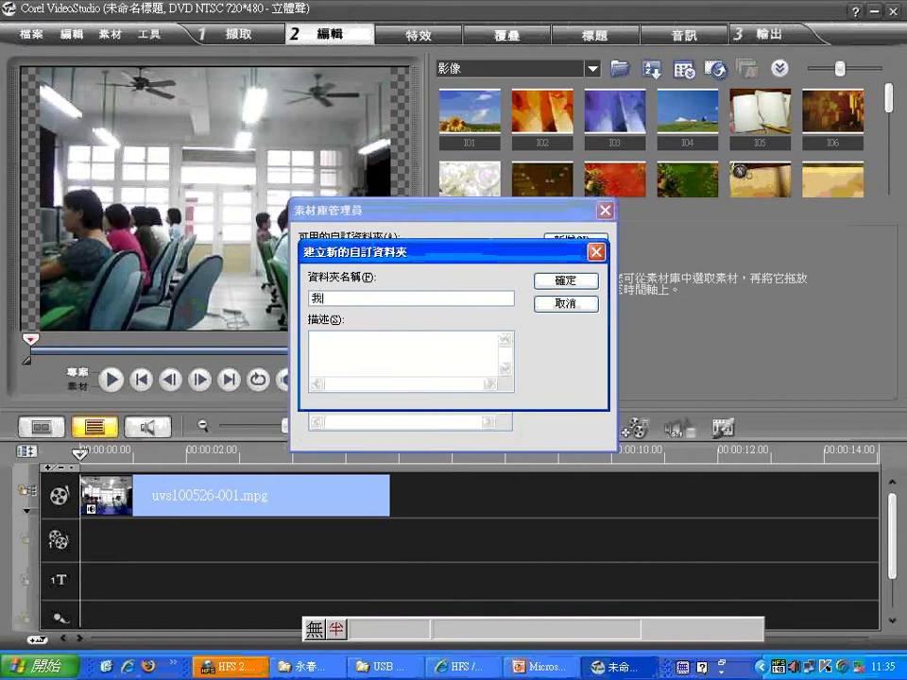
pyautogui.write('的影')
pyautogui.press('Return')
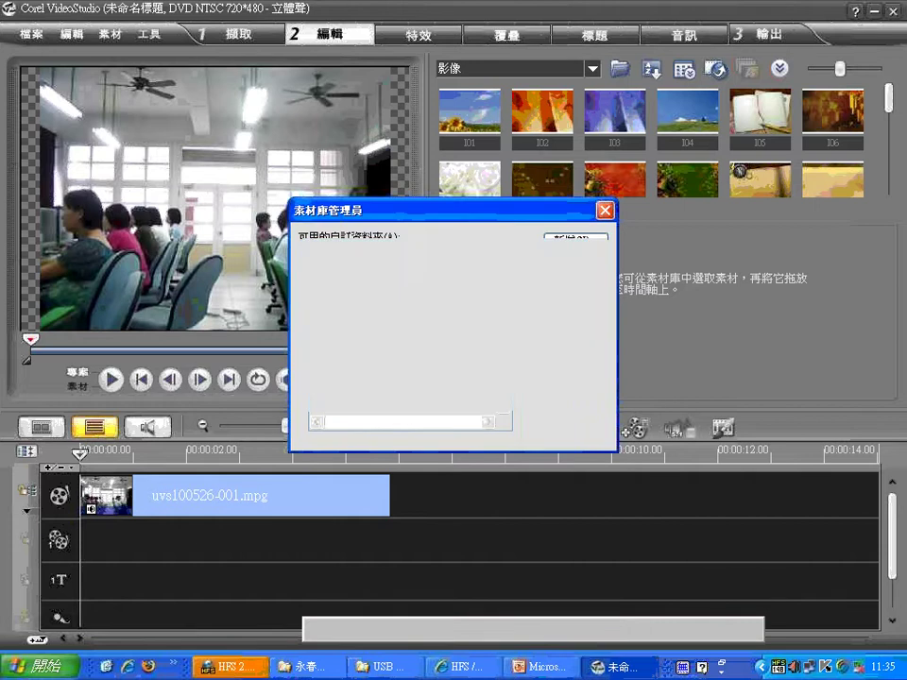
pyautogui.click(578, 325)
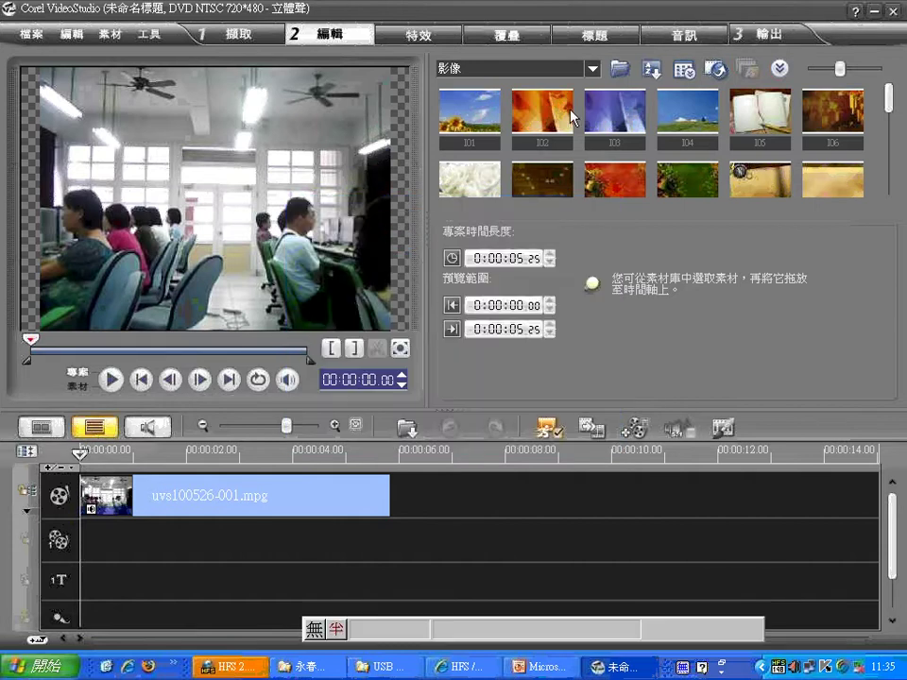
pyautogui.click(592, 69)
pyautogui.click(534, 104)
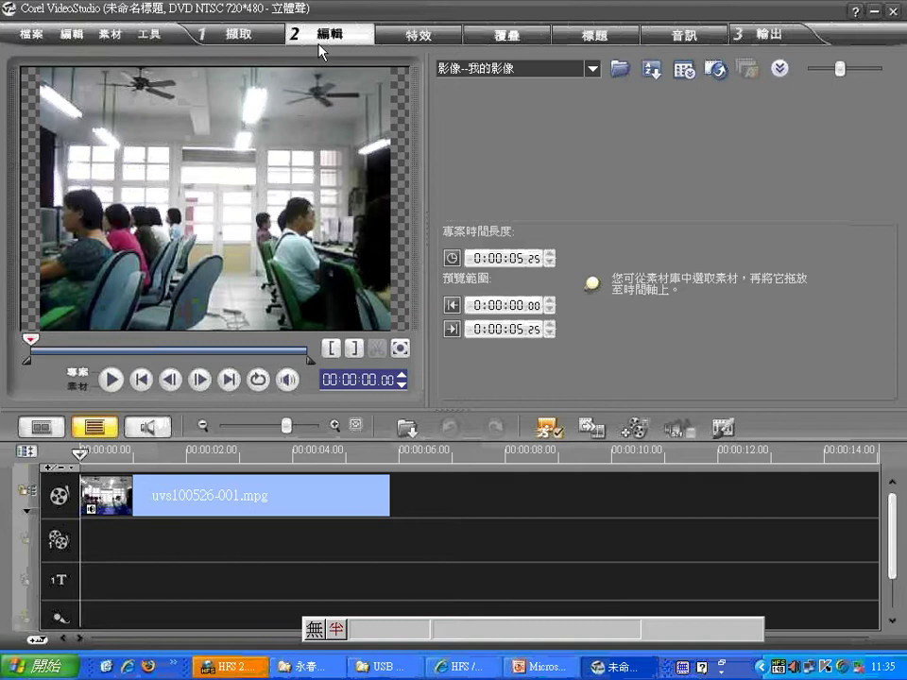
# Step: Open the program preferences (偏好設定)
pyautogui.click(592, 69)
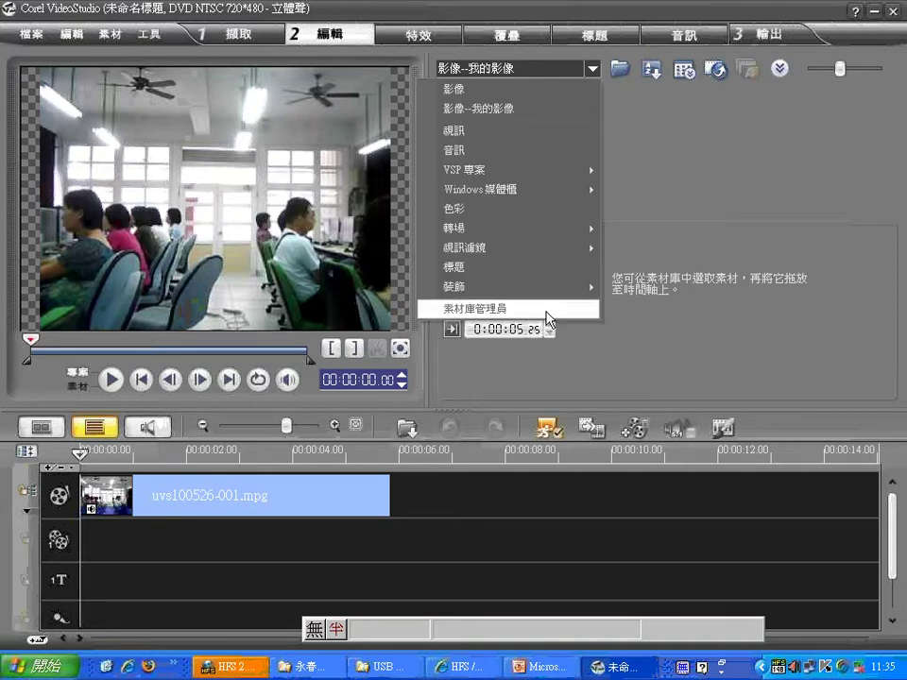
pyautogui.click(31, 33)
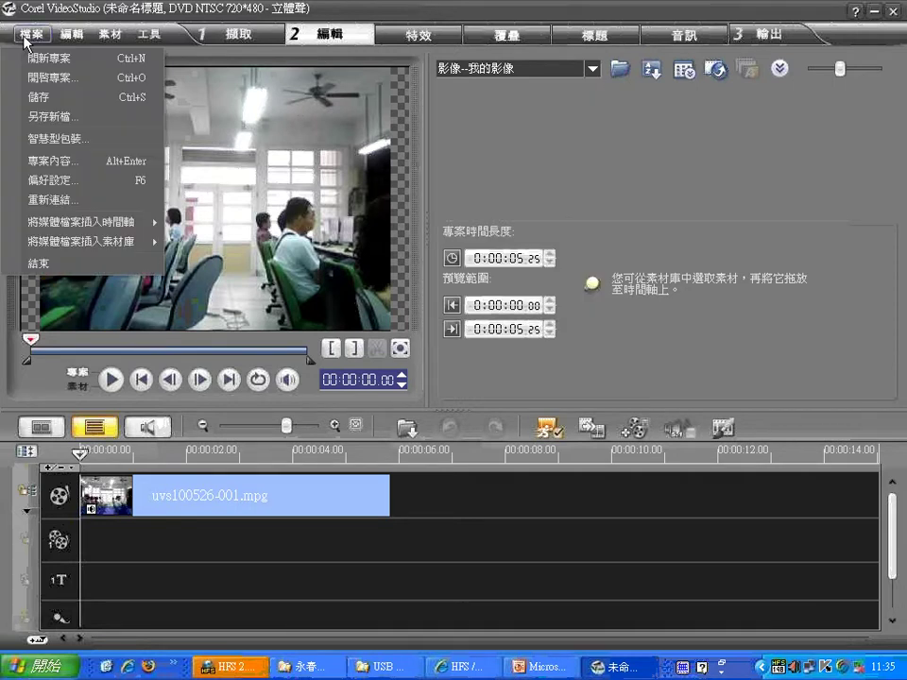
pyautogui.click(47, 182)
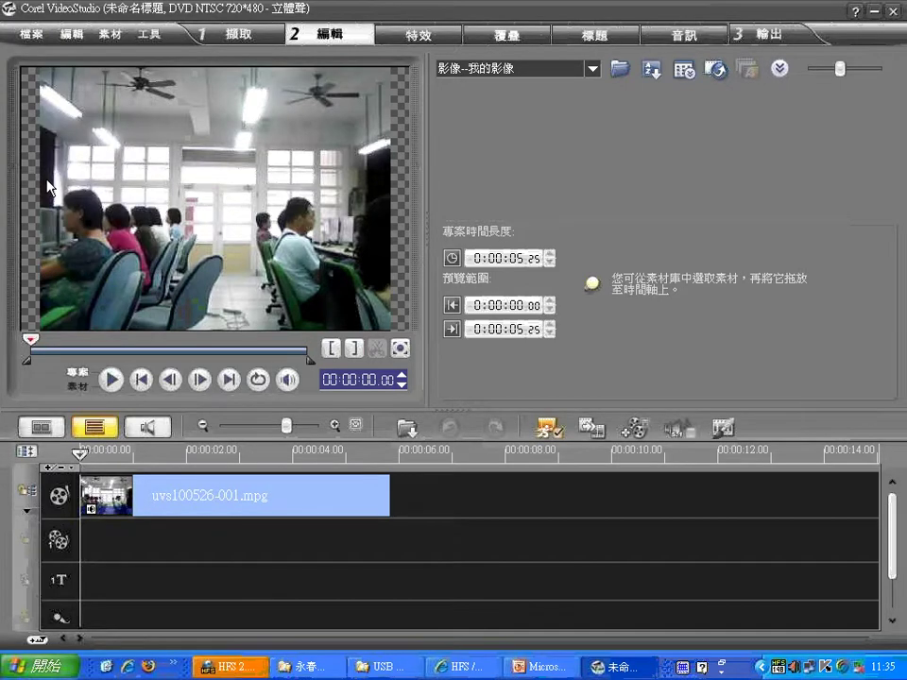